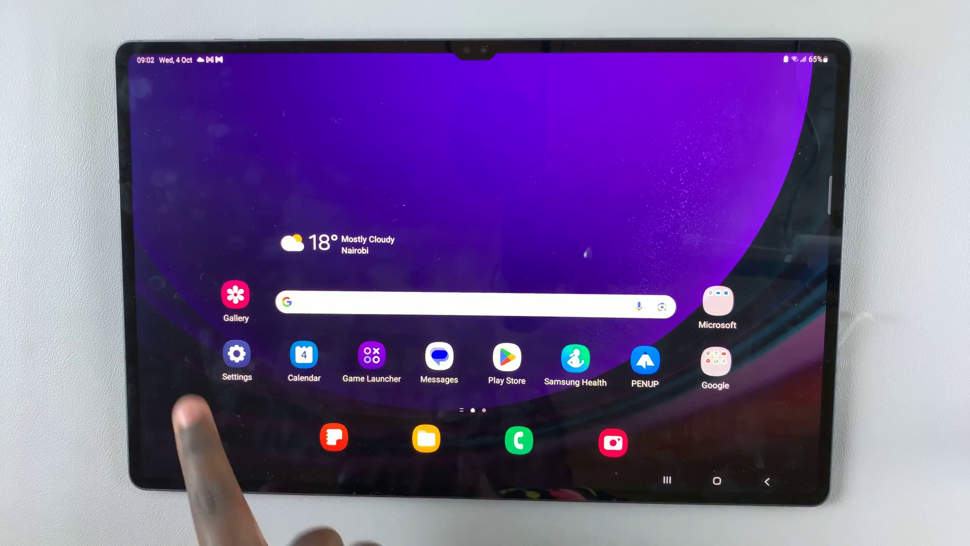
# - Go through Settings, Battery and device care, and Storage to the Voice Recorder recycle bin
pyautogui.click(237, 355)
pyautogui.scroll(-5, 288, 319)
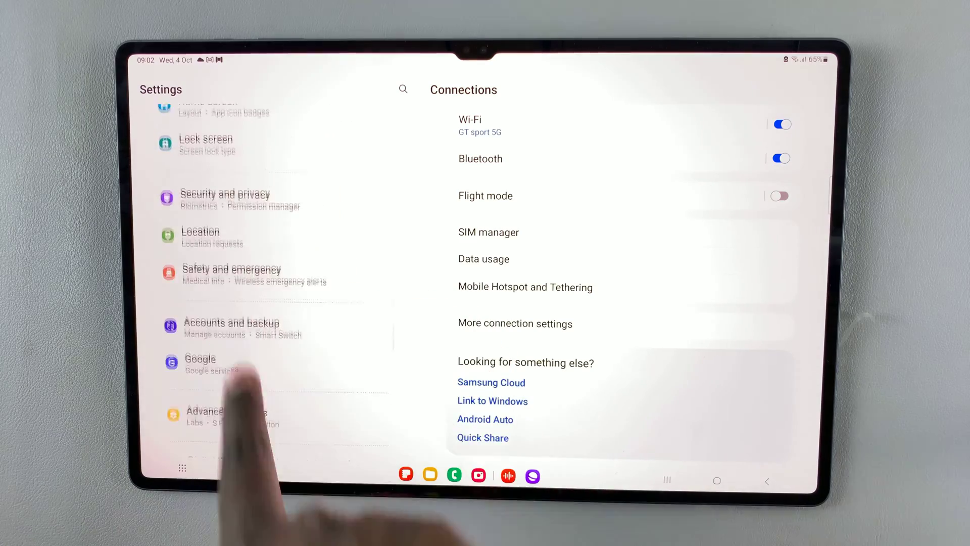
pyautogui.scroll(-5, 258, 341)
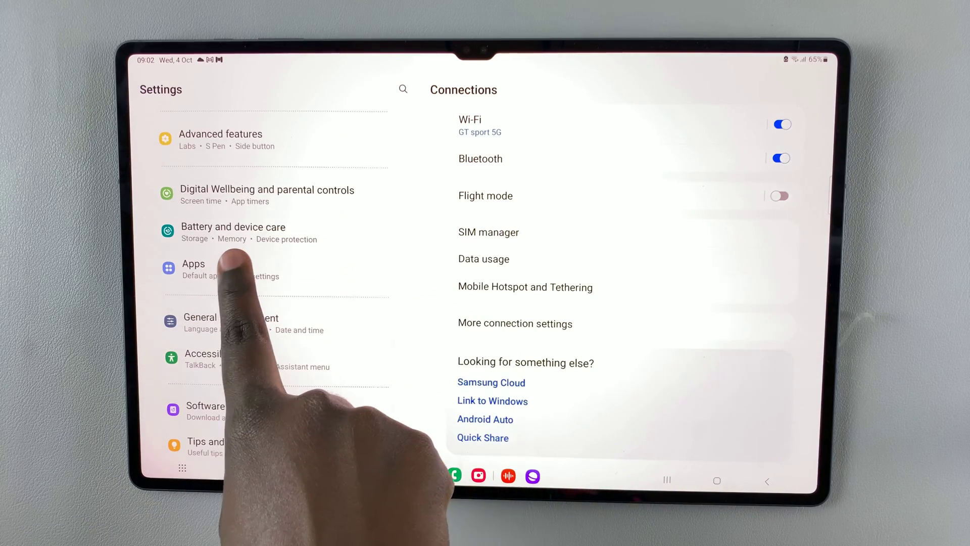
pyautogui.click(236, 233)
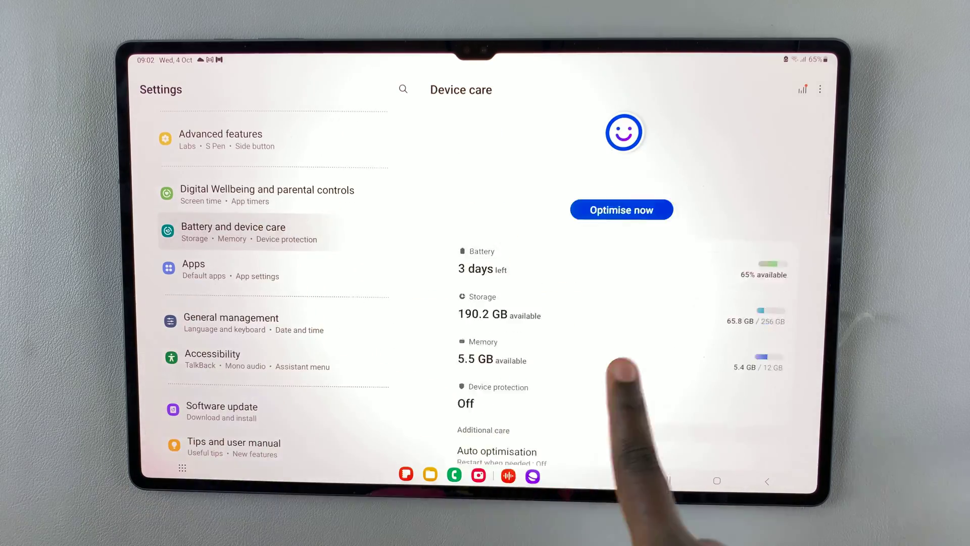
pyautogui.click(664, 321)
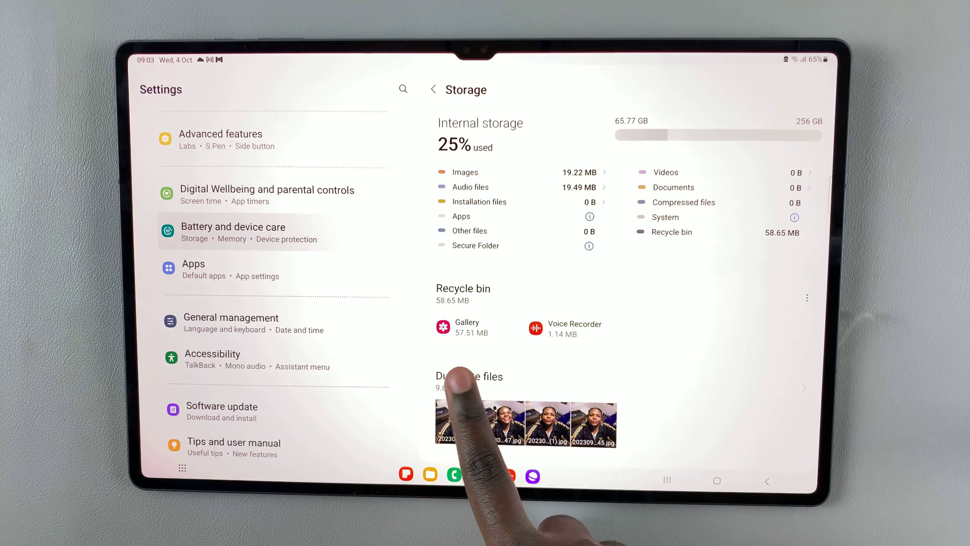
pyautogui.click(570, 328)
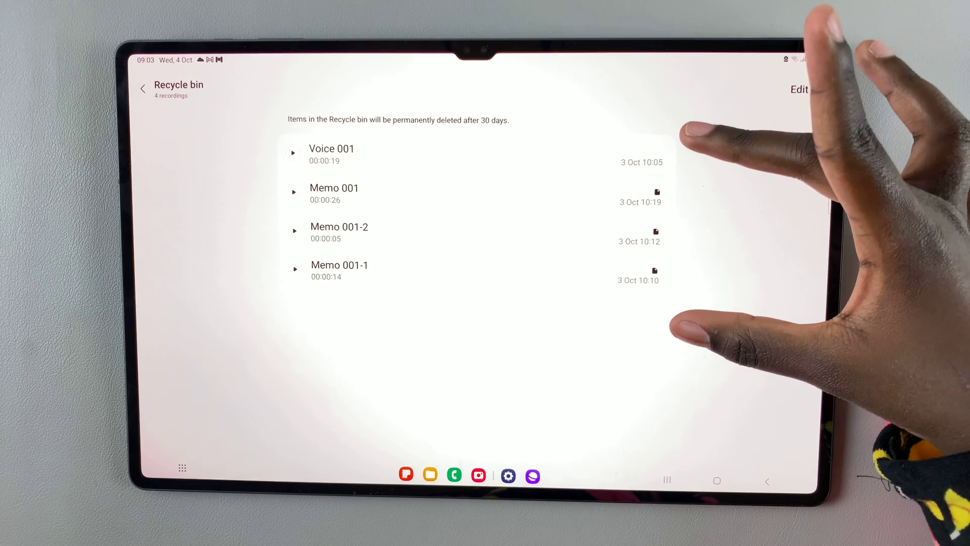
# - Select only Voice 001 in the recycle bin, leaving the three Memo recordings unselected, and restore it
pyautogui.click(799, 89)
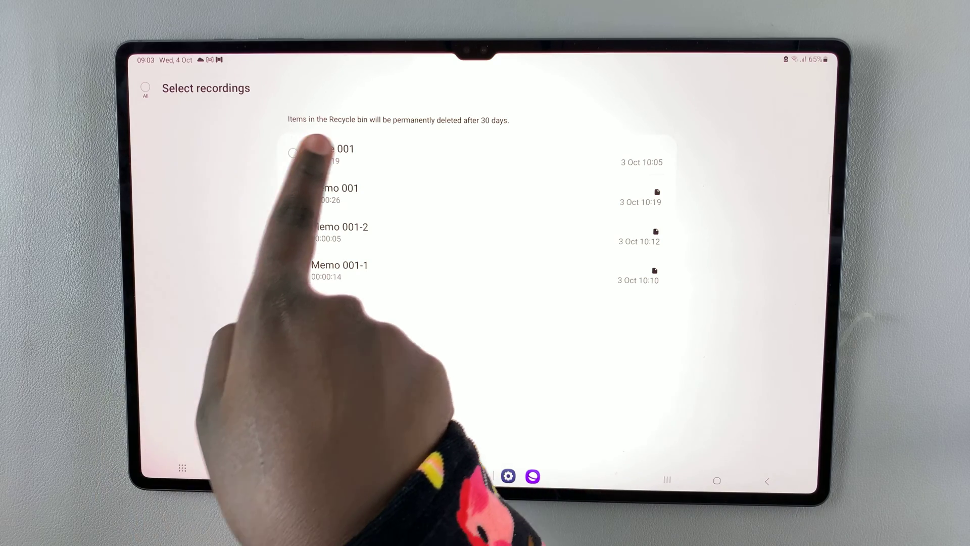
pyautogui.click(303, 152)
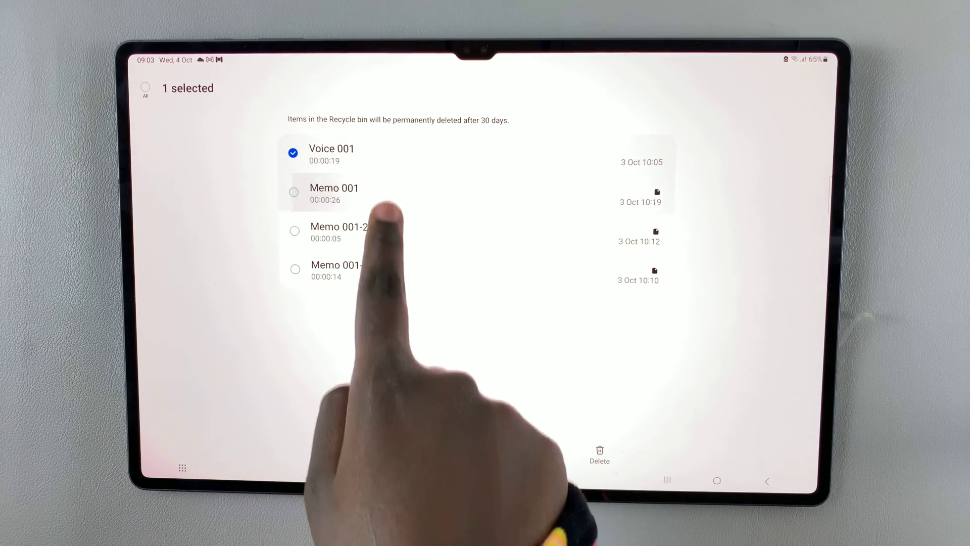
pyautogui.click(382, 194)
pyautogui.click(372, 232)
pyautogui.click(346, 271)
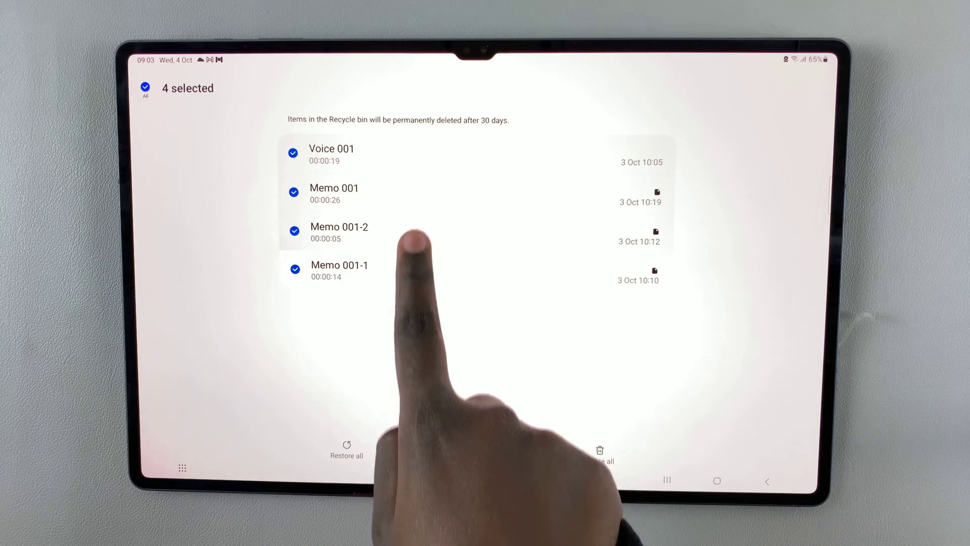
pyautogui.click(409, 270)
pyautogui.click(413, 231)
pyautogui.click(420, 195)
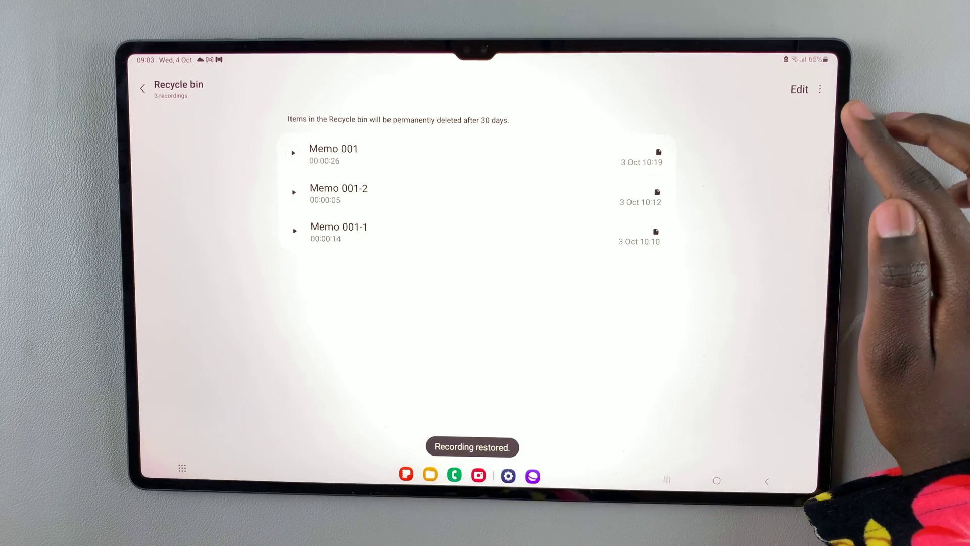
# - Select the three remaining memos and restore them all, emptying the recycle bin
pyautogui.click(799, 89)
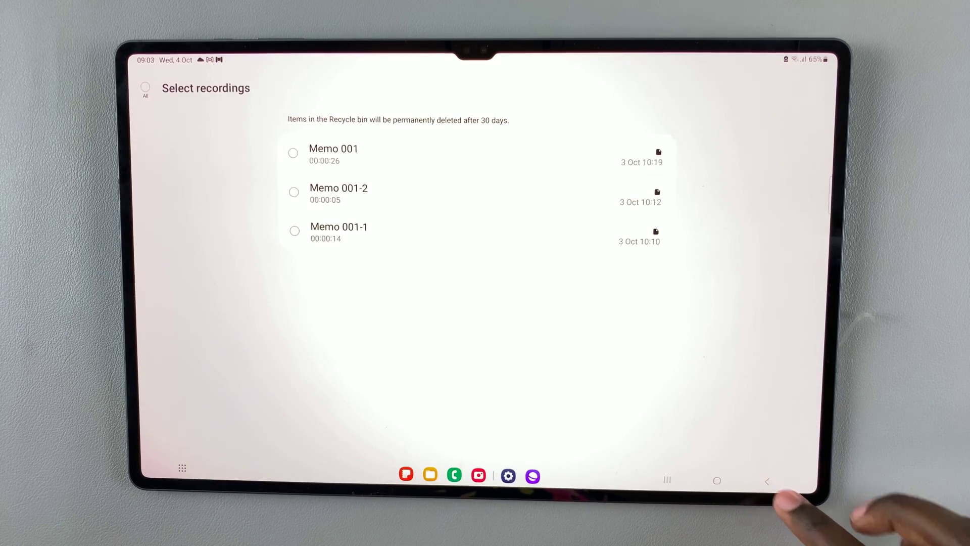
pyautogui.click(766, 480)
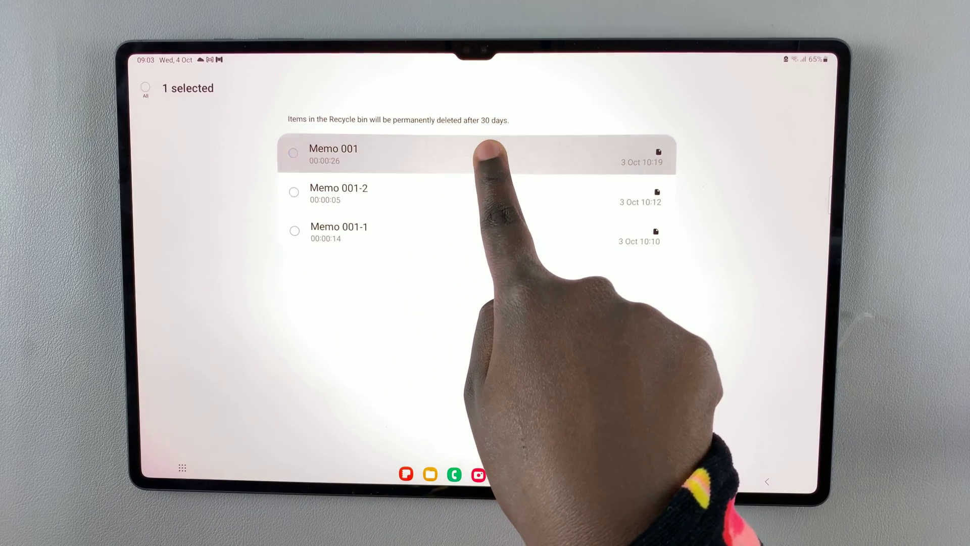
pyautogui.moveTo(489, 151); pyautogui.dragTo(394, 231)
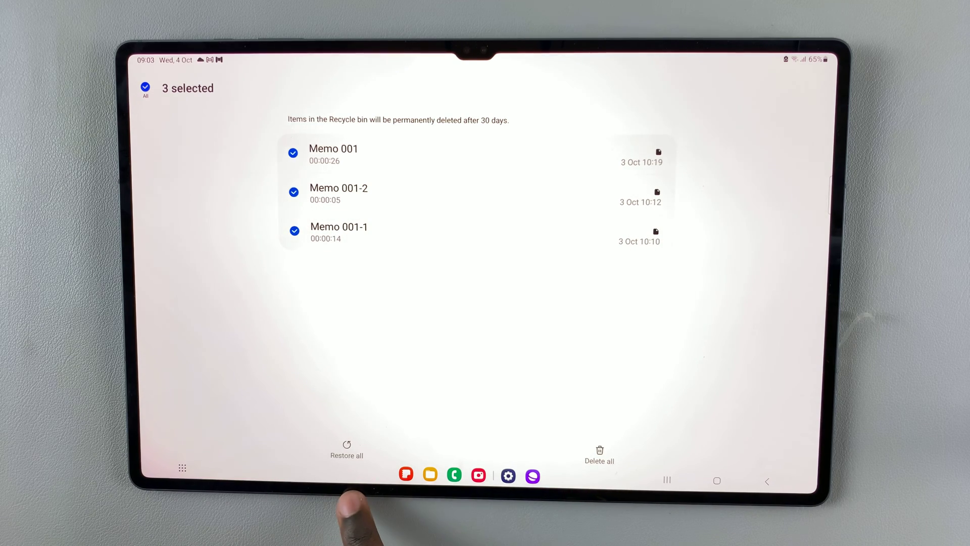
pyautogui.click(347, 450)
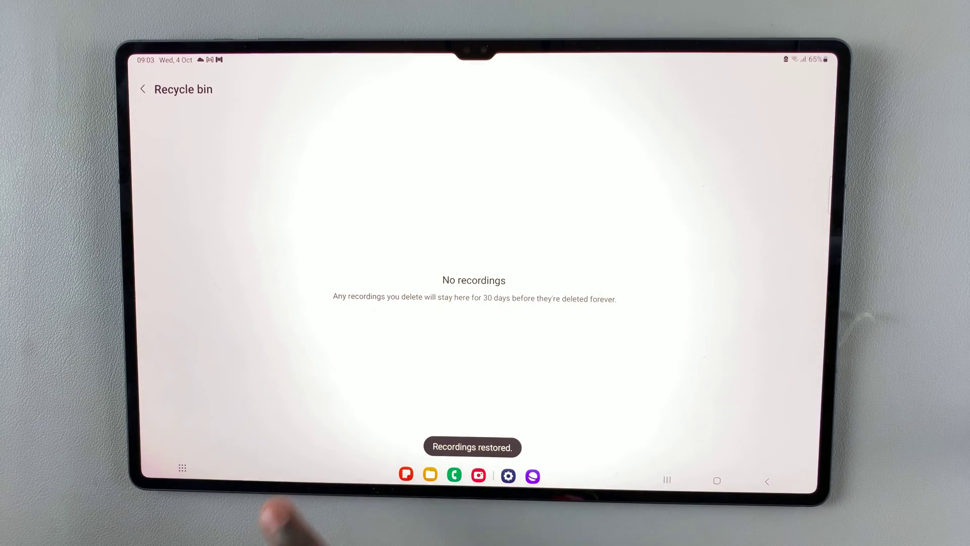
pyautogui.click(667, 480)
# - Close all recent apps, relaunch Voice Recorder from the Samsung folder to see all five recordings, then go home
pyautogui.click(472, 389)
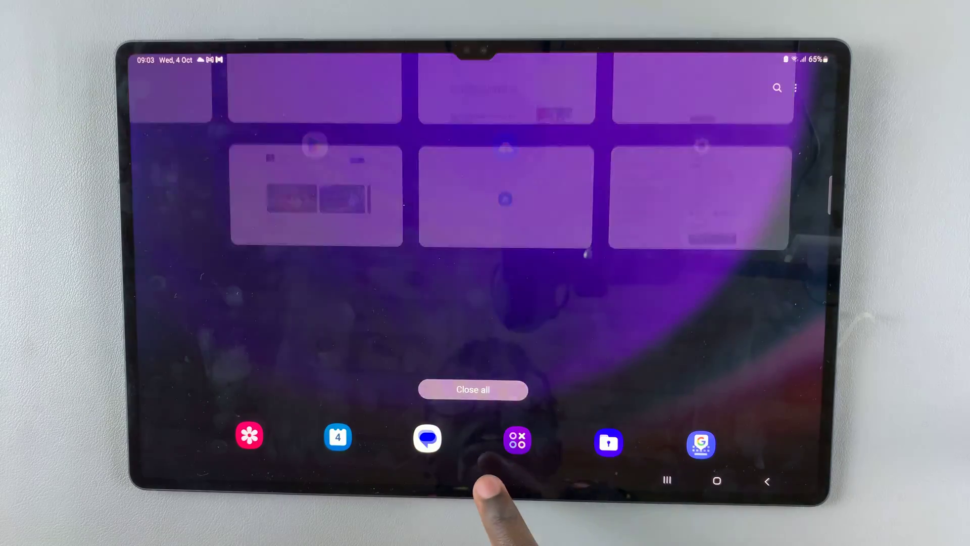
pyautogui.moveTo(413, 454); pyautogui.dragTo(363, 182)
pyautogui.click(222, 129)
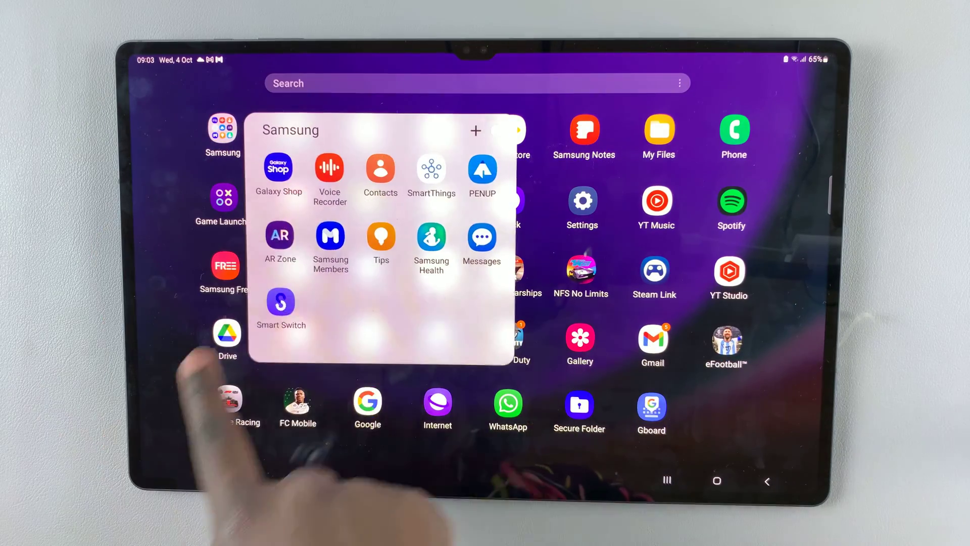
pyautogui.click(329, 166)
pyautogui.scroll(-3, 227, 341)
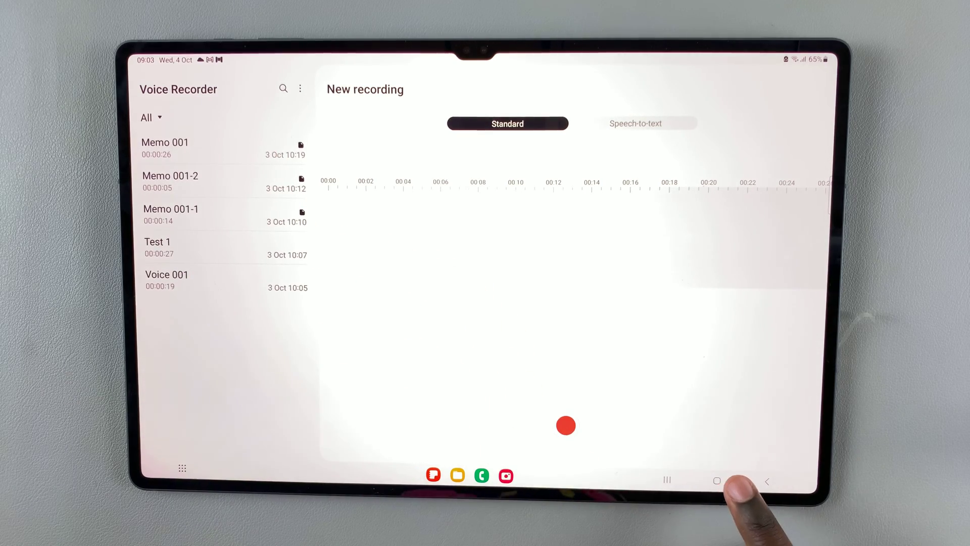
pyautogui.click(717, 481)
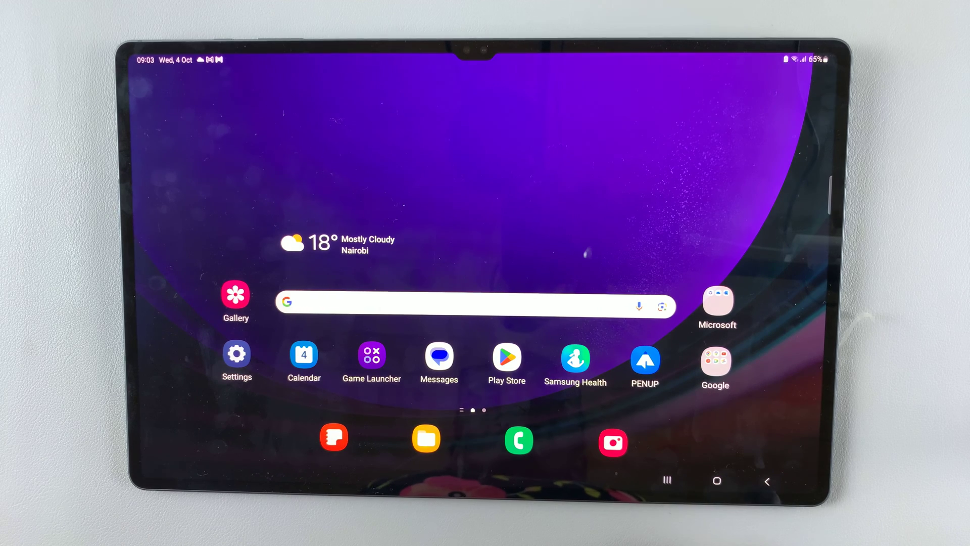